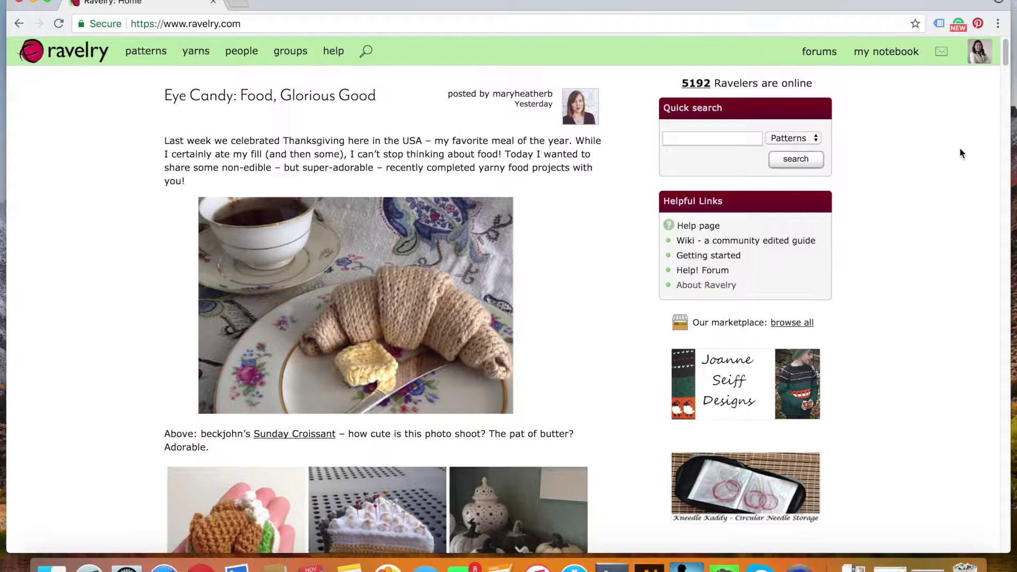
Search the knitting patterns for "free your fade" and open the Free Your Fade pattern page
mouse_move(979, 52)
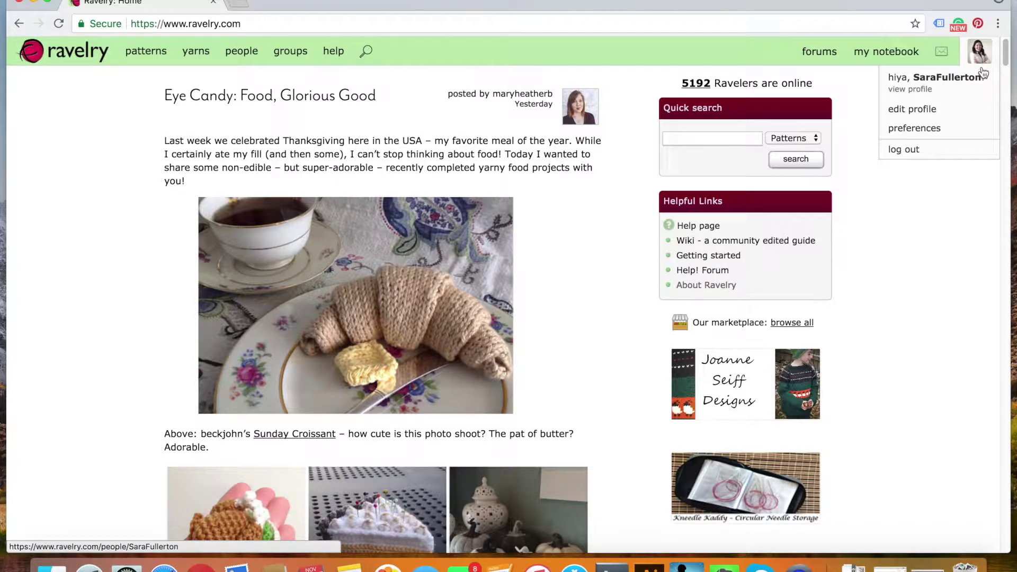
mouse_move(890, 57)
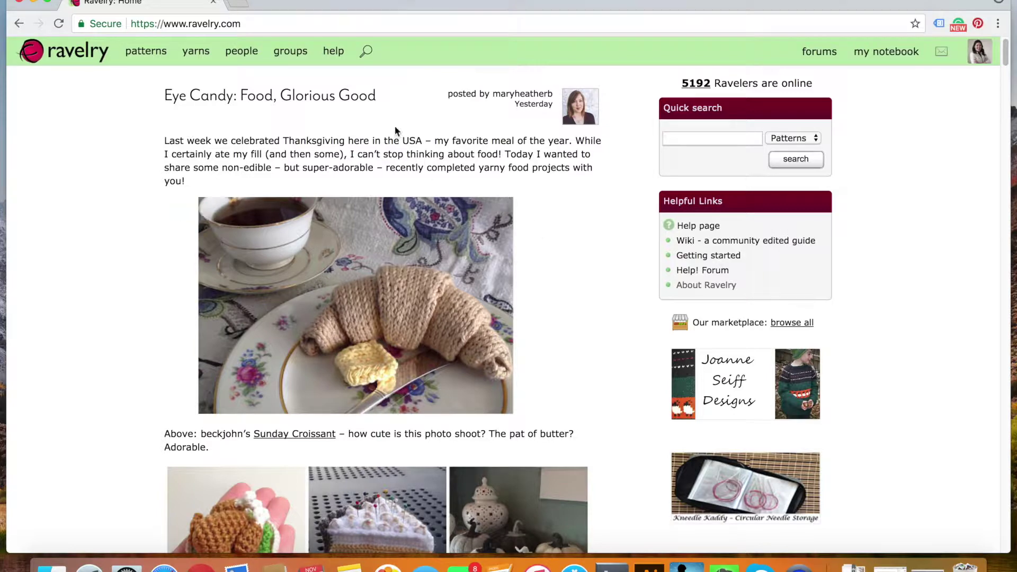
click(157, 55)
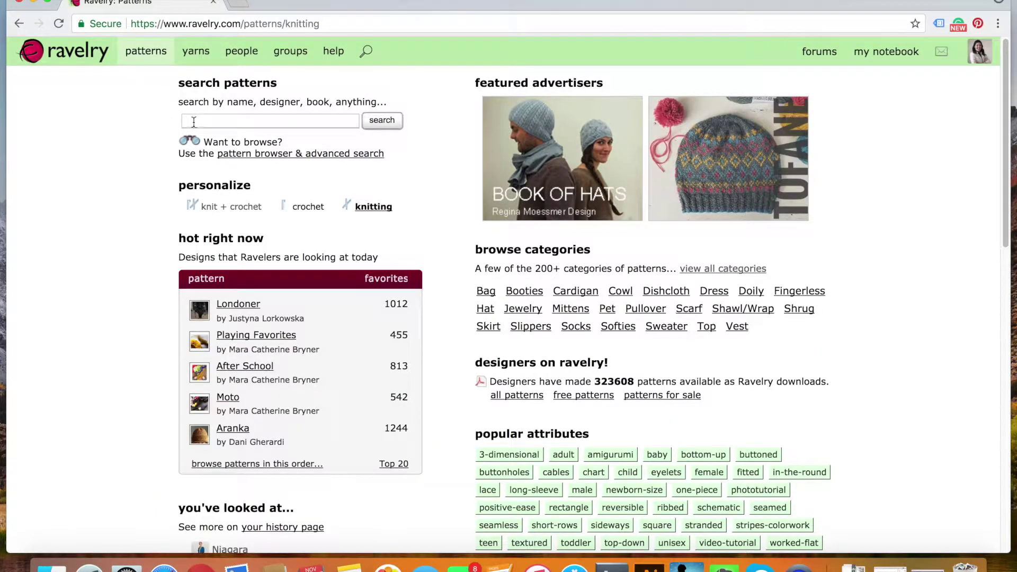
text(free your fade)
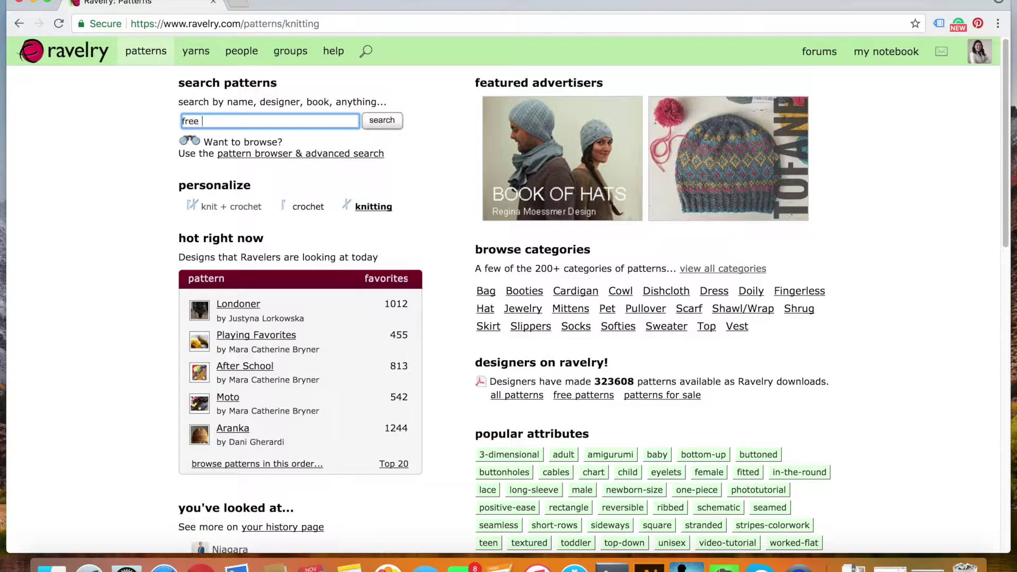
key(Return)
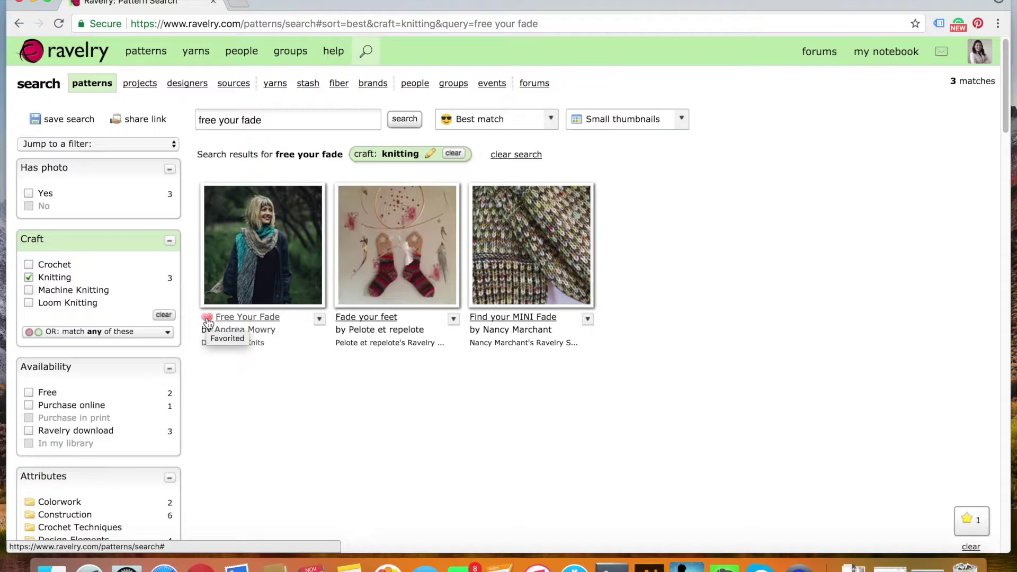
click(236, 319)
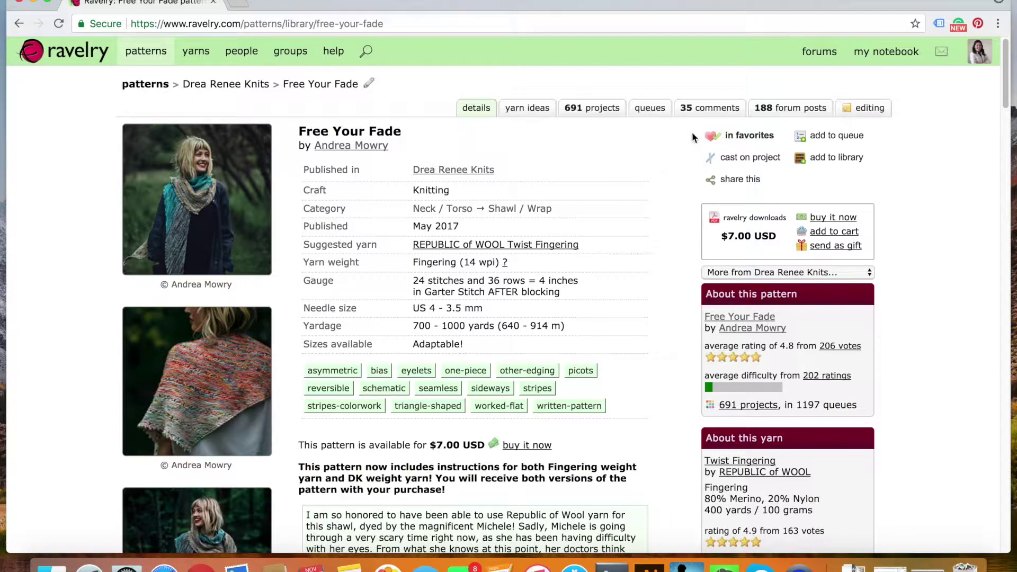
Open the notebook's favorites, look over the bundles and search them for "free your fade"
mouse_move(882, 52)
click(862, 138)
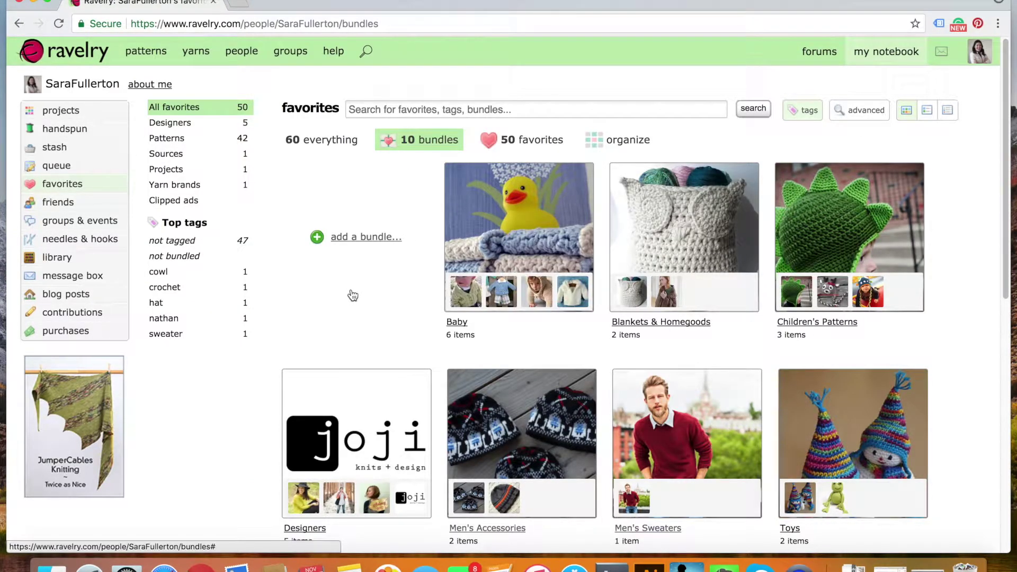
scroll(331, 294, down, 3)
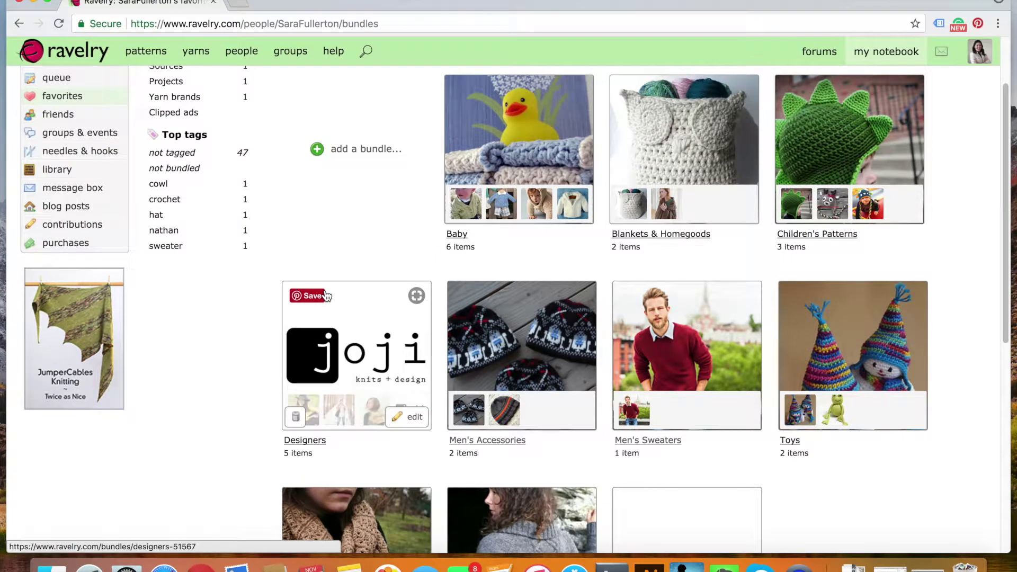
scroll(317, 275, up, 3)
click(451, 108)
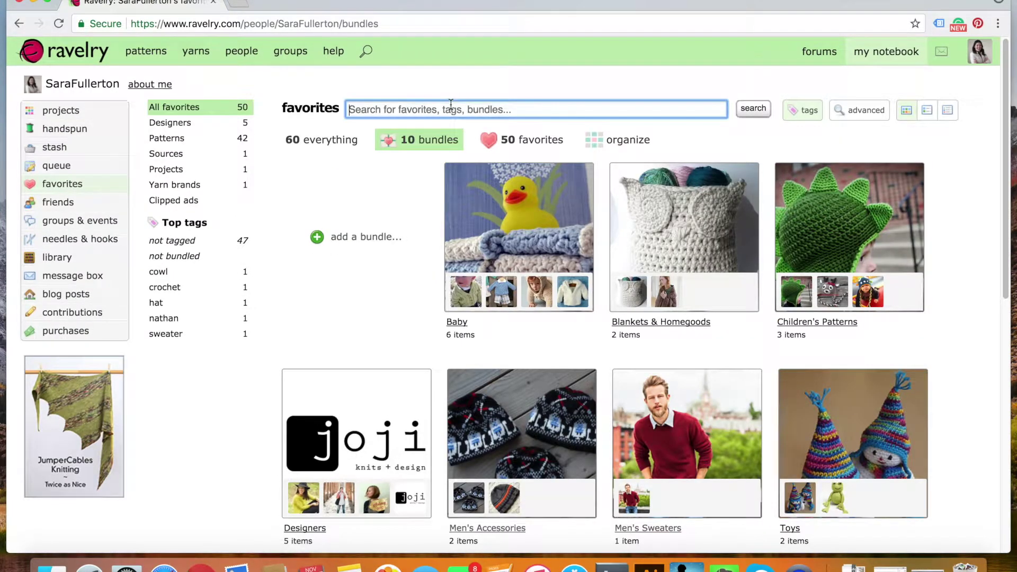
text(free yt)
key(BackSpace)
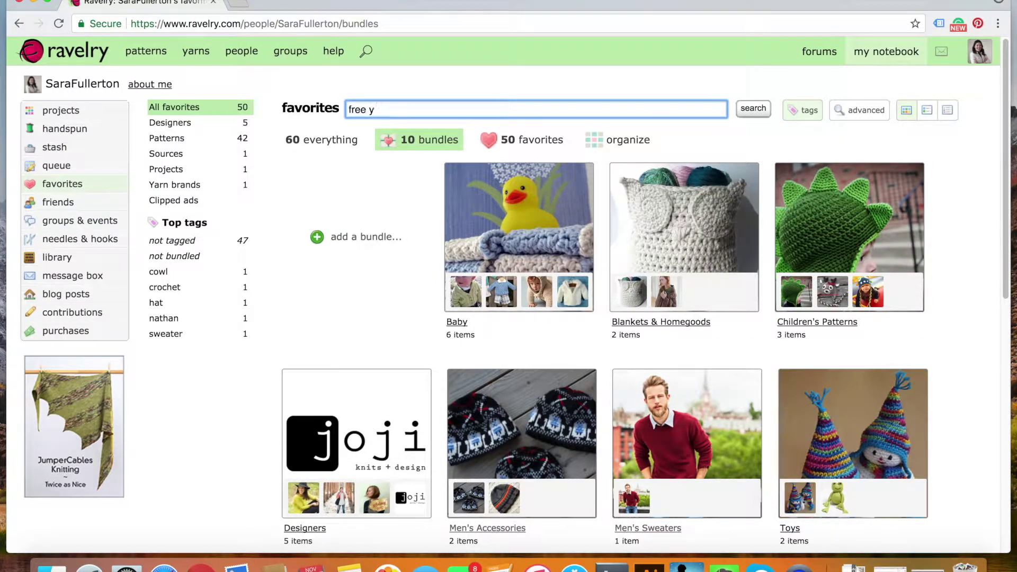
text(our fade)
key(Return)
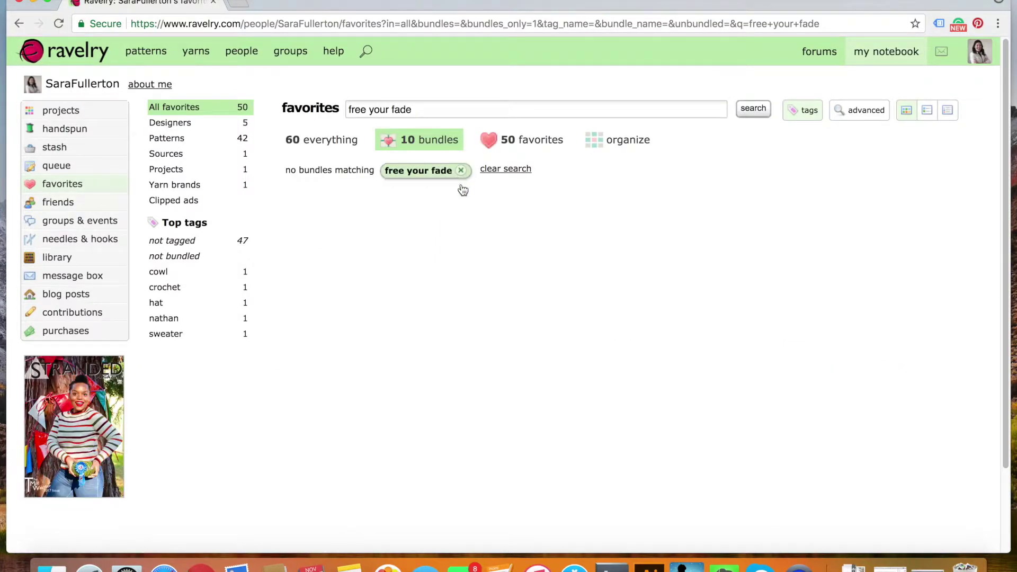
Reload the full list of bundles and repeat the "free your fade" search within it
click(509, 142)
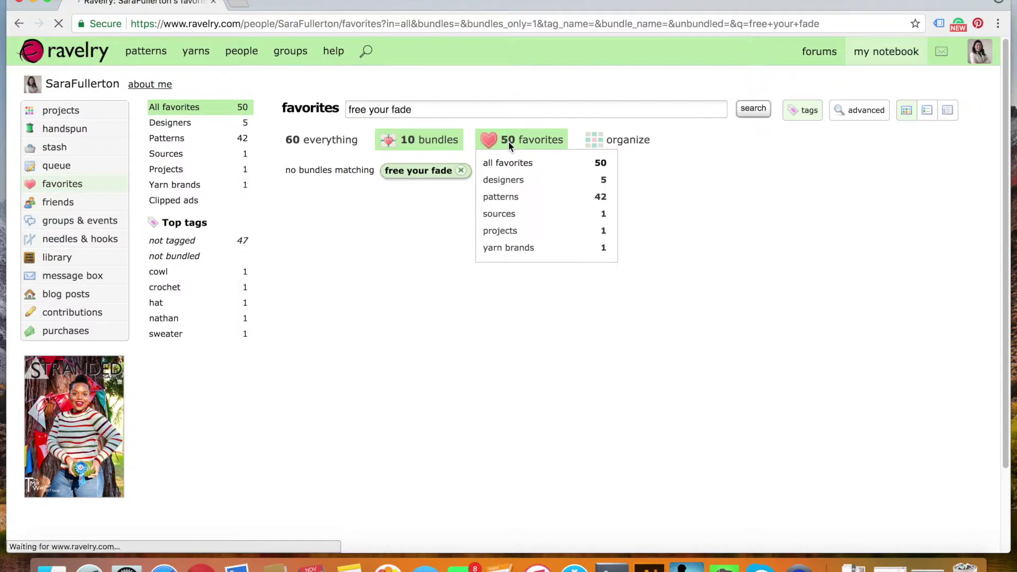
click(430, 142)
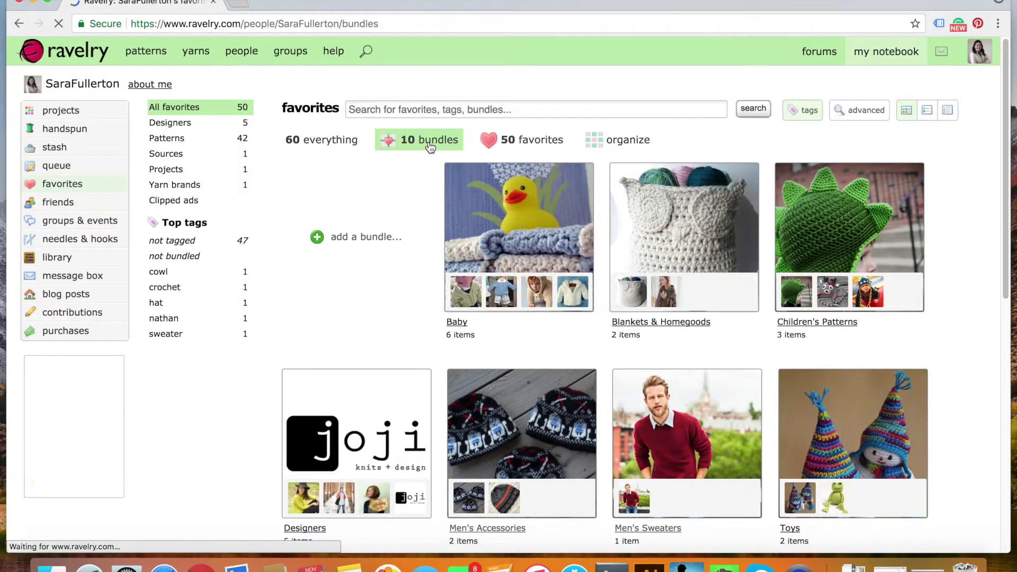
click(404, 109)
text(free your fade)
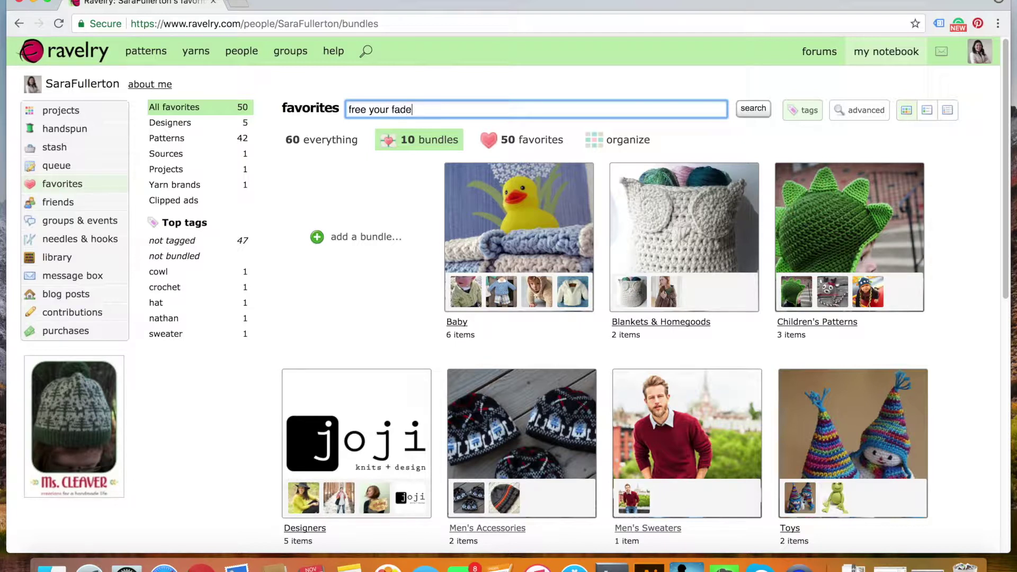
key(Return)
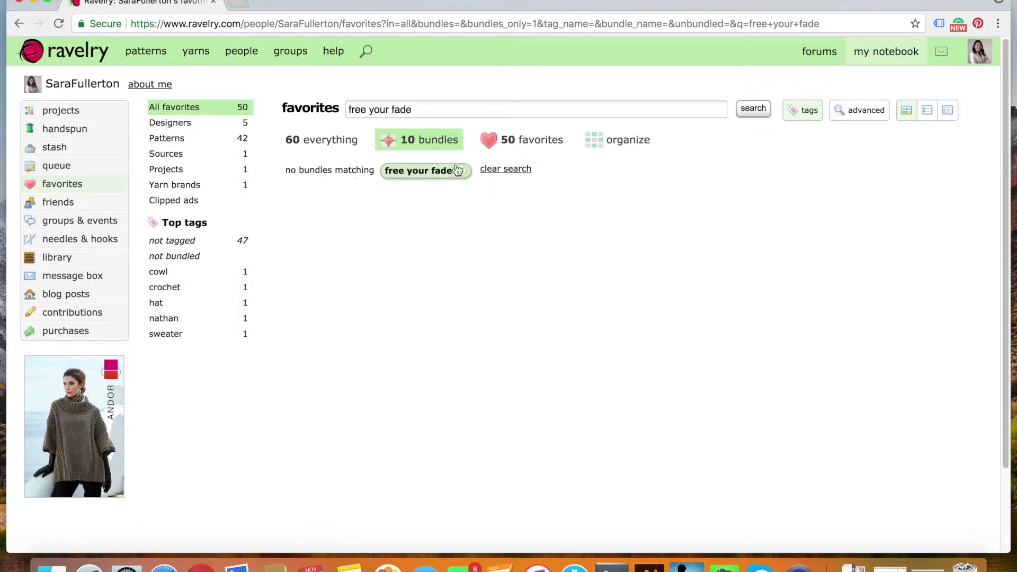
Show all individual favorites instead of bundles and open the Free Your Fade pattern from them
mouse_move(492, 146)
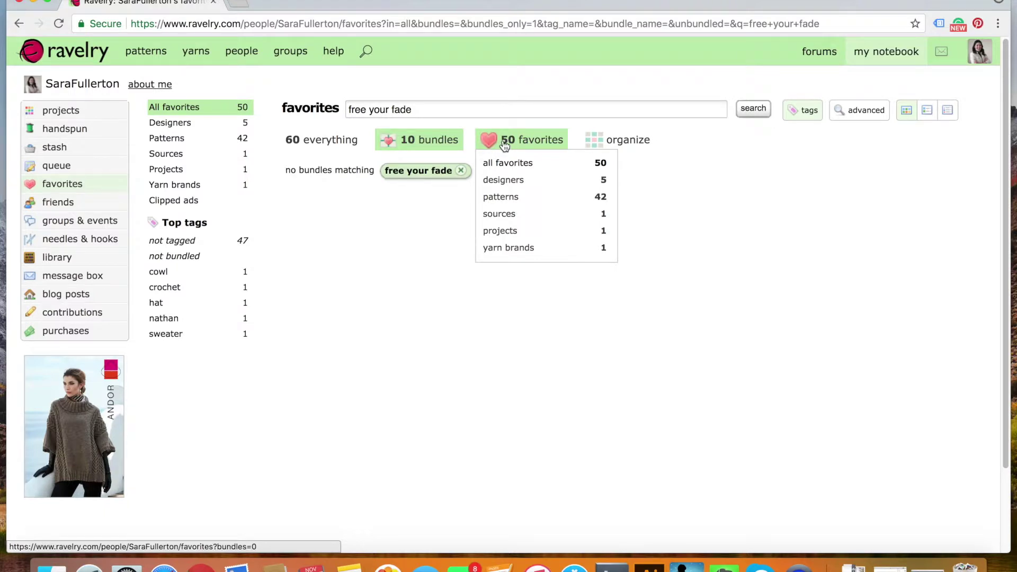
click(510, 147)
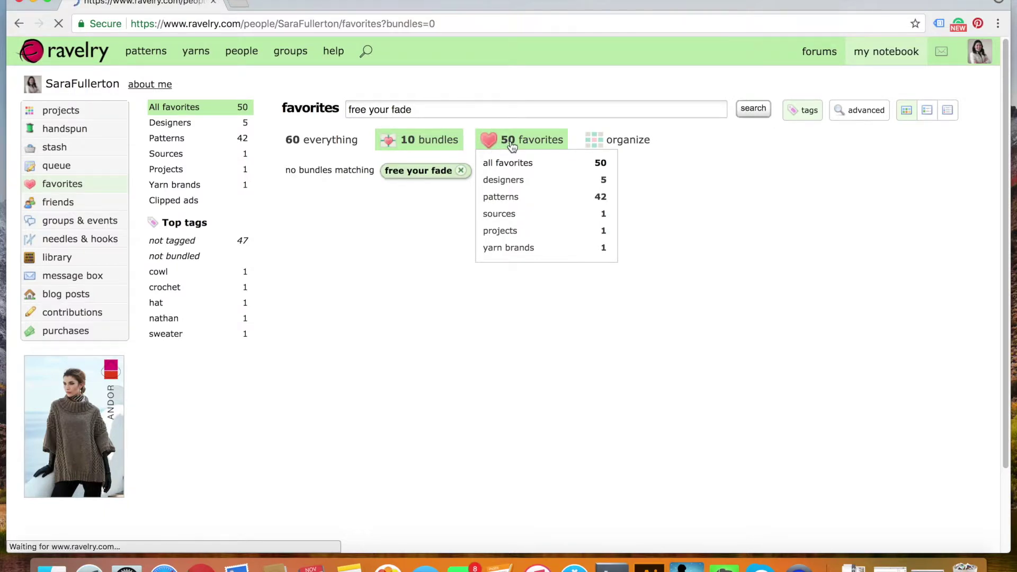
click(430, 110)
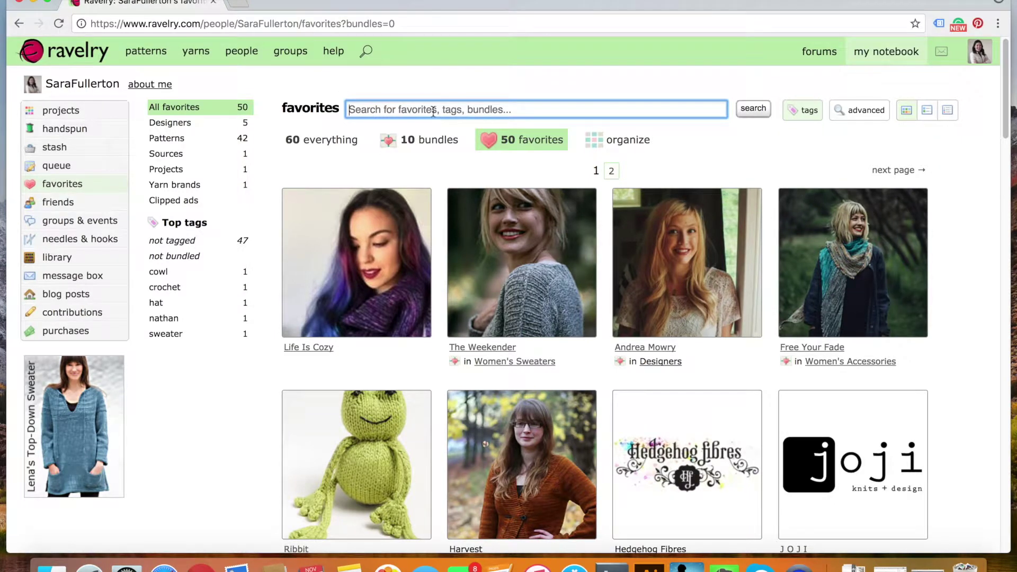
click(849, 257)
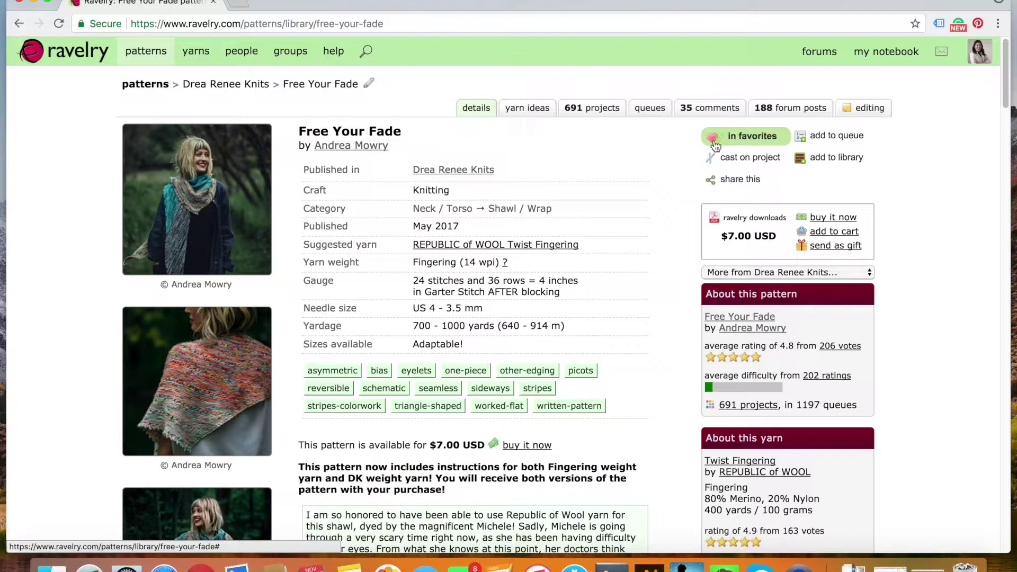
Add the Free Your Fade pattern to the queue, leaving the yarn and project details blank
click(828, 136)
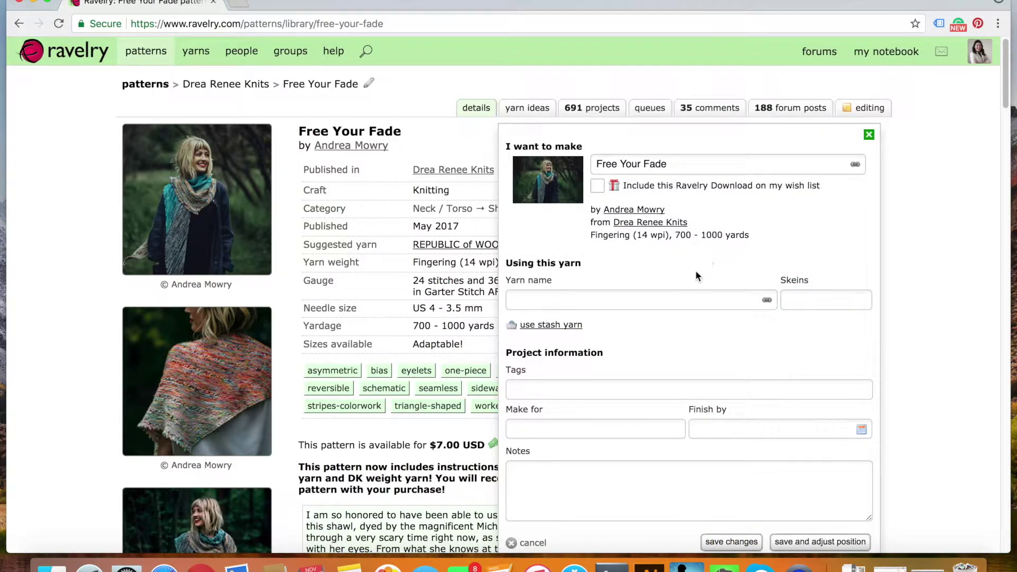
scroll(705, 267, down, 2)
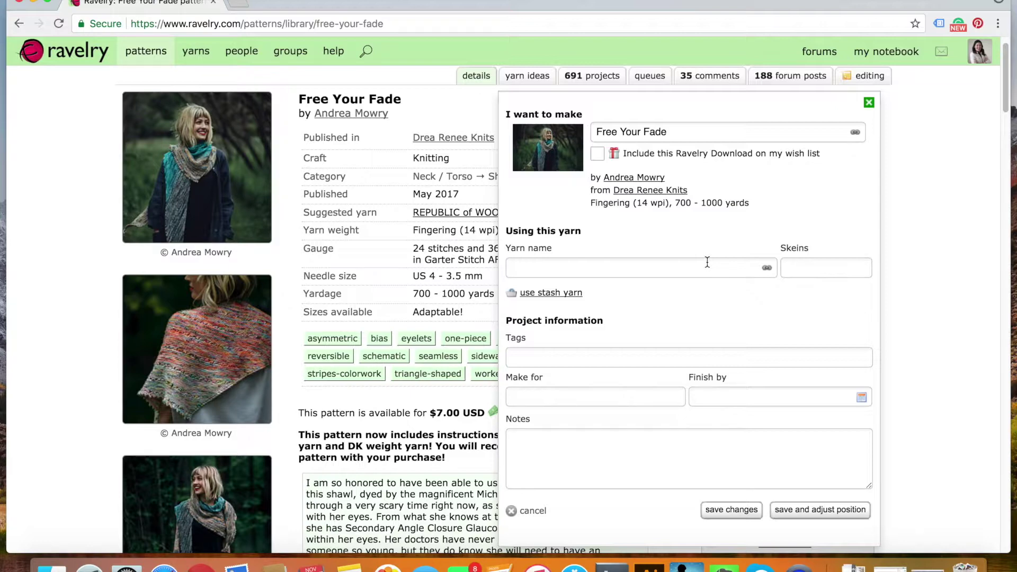
click(722, 513)
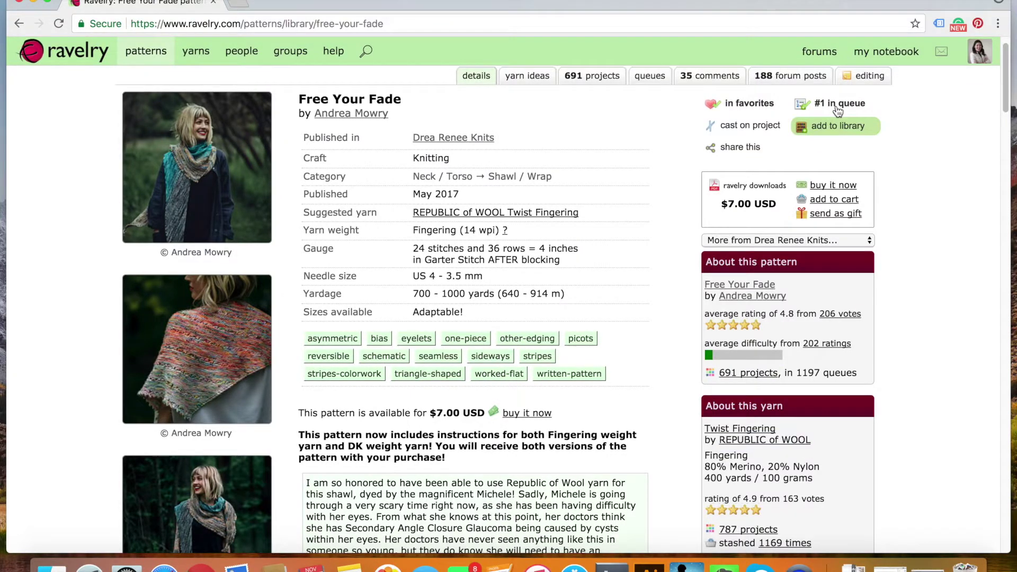
Open the notebook's queue and start a project from the queued Free Your Fade pattern
mouse_move(867, 58)
click(879, 119)
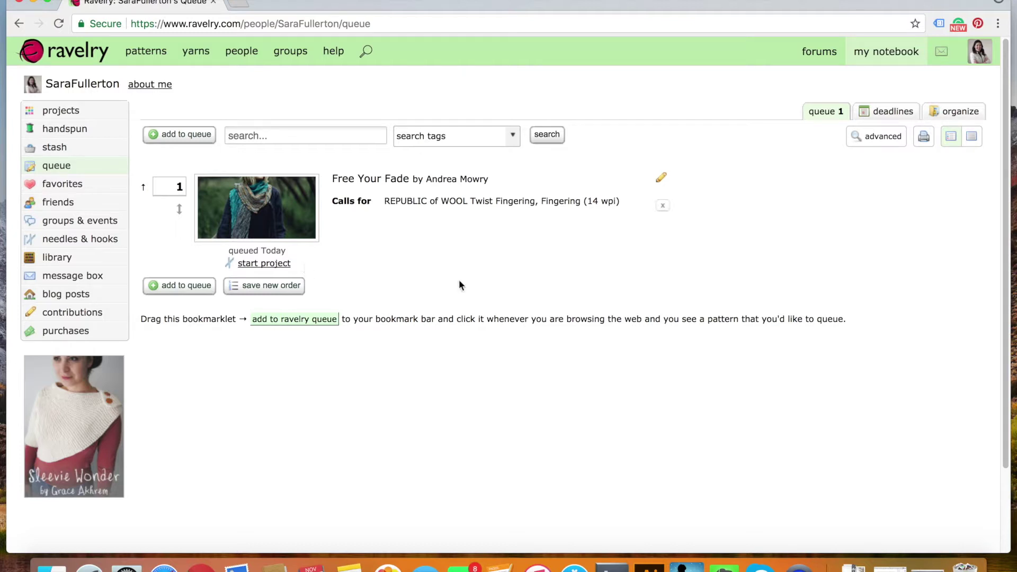
click(259, 265)
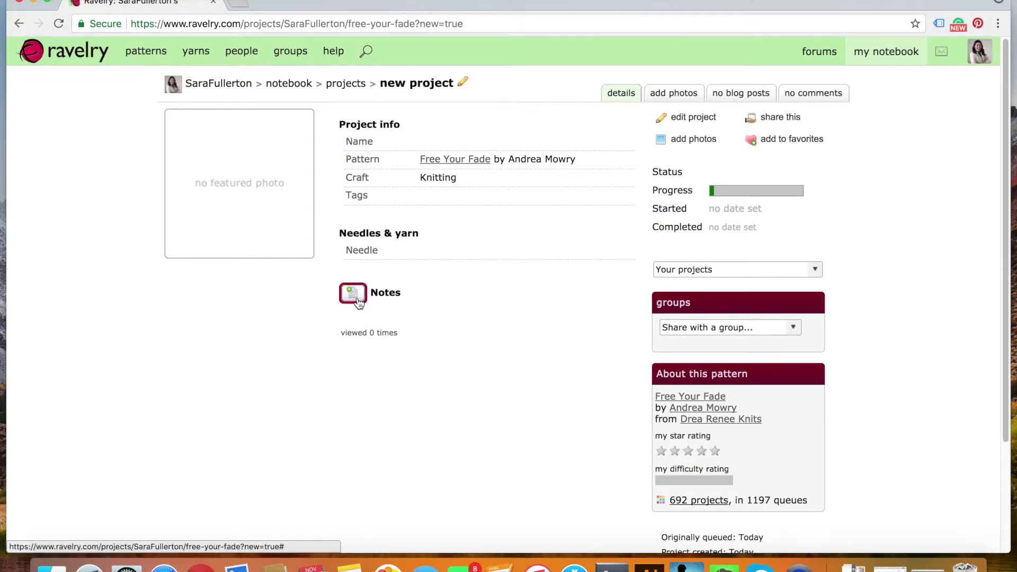
Open the new Free Your Fade project for editing and review its pattern, needles, gauge, yarn and notes fields
click(685, 121)
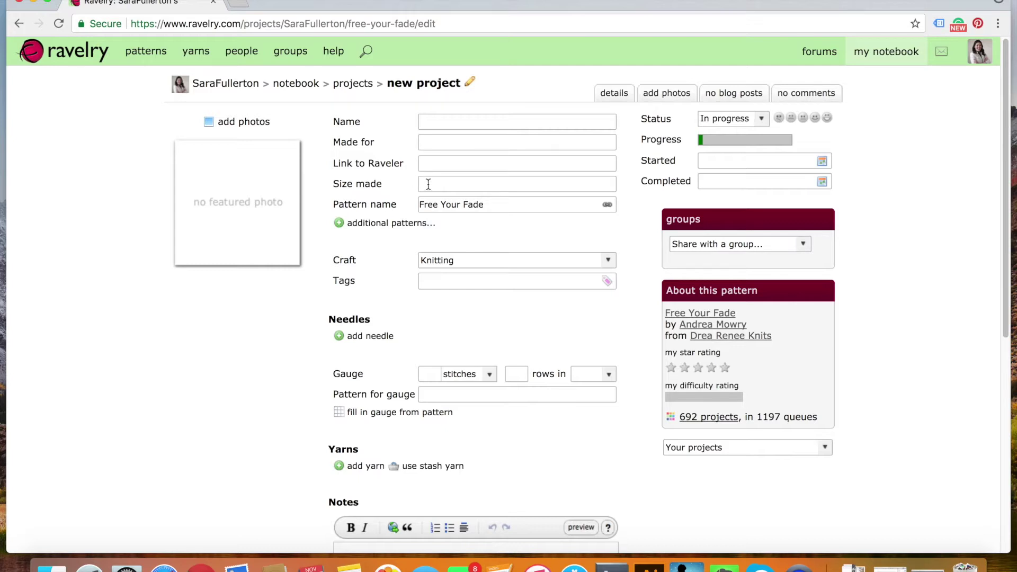
click(428, 221)
scroll(403, 304, down, 1)
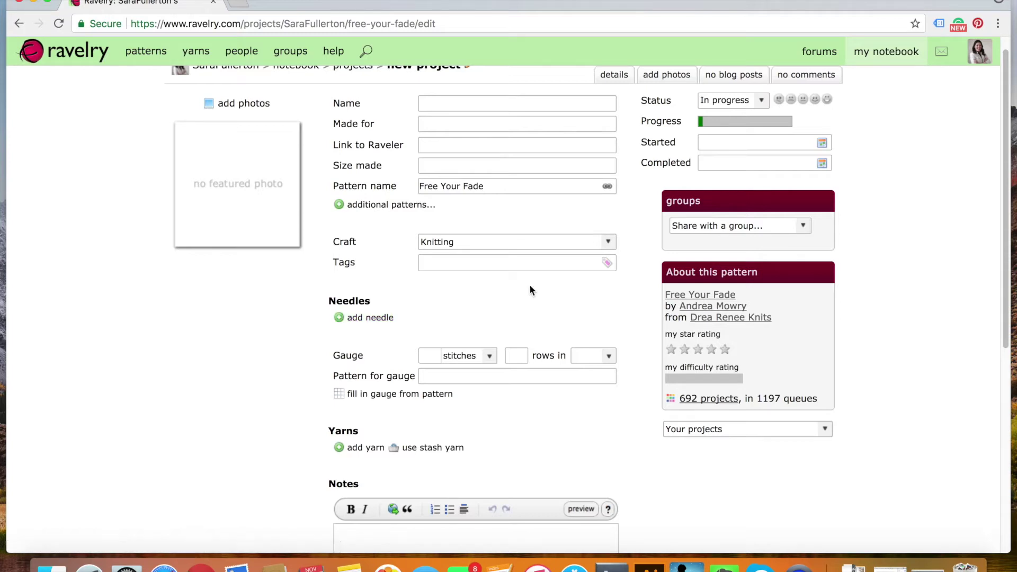
scroll(486, 311, up, 2)
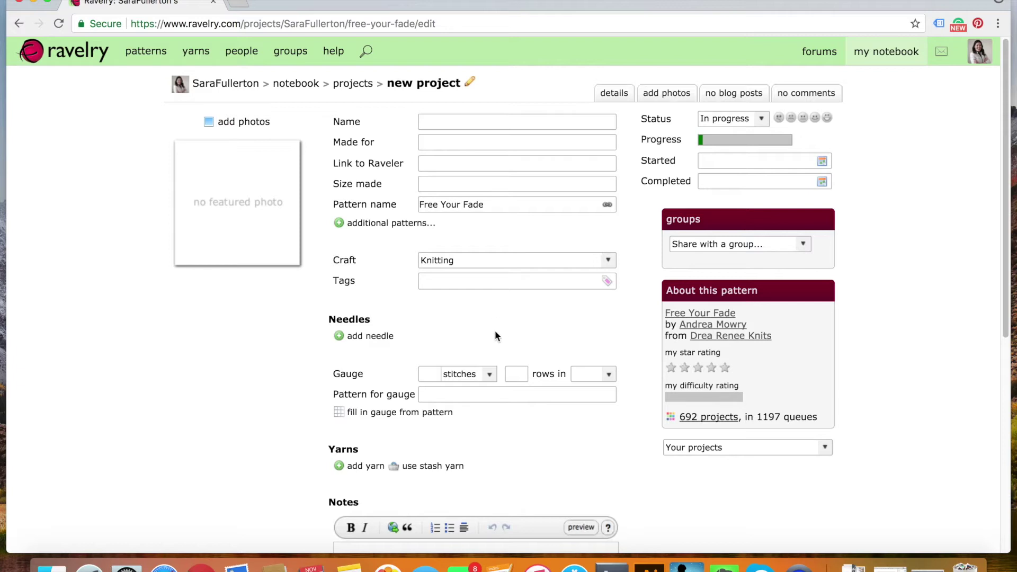
Go to the notebook's projects list and open the untitled Free Your Fade project
mouse_move(876, 54)
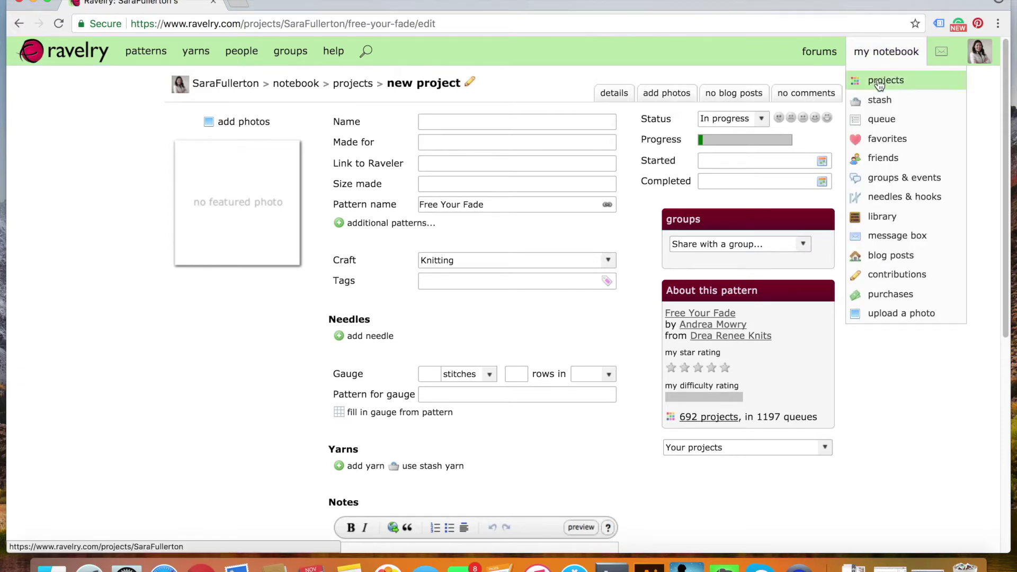
click(880, 81)
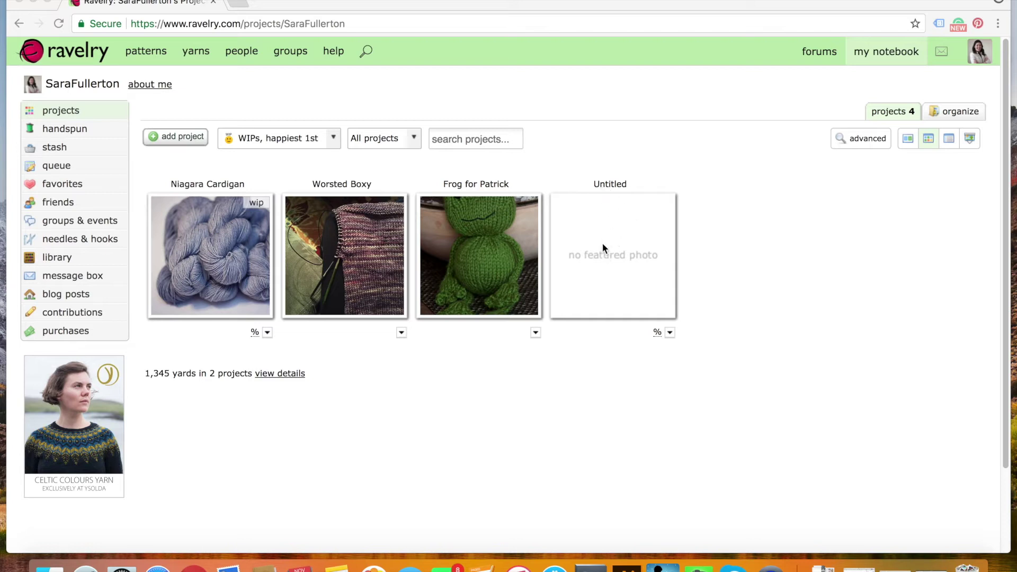
click(611, 225)
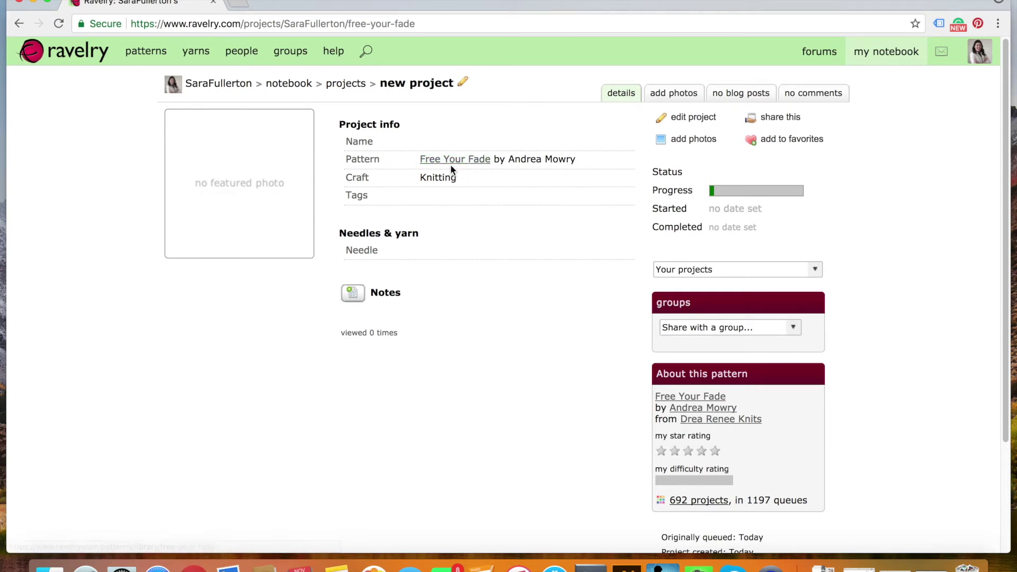
Return to the site's home page and display the list of notebook sections
click(62, 57)
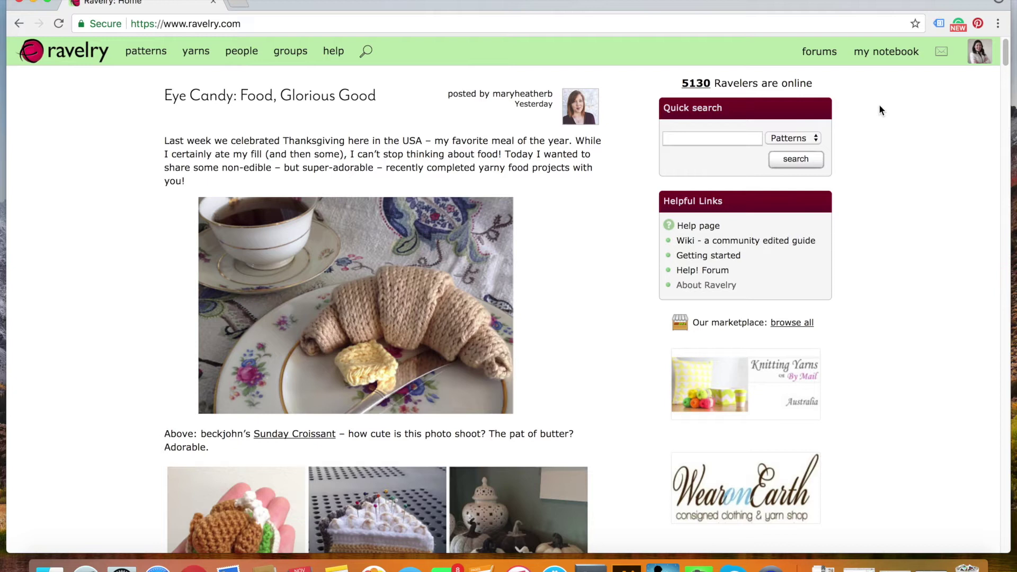
mouse_move(875, 57)
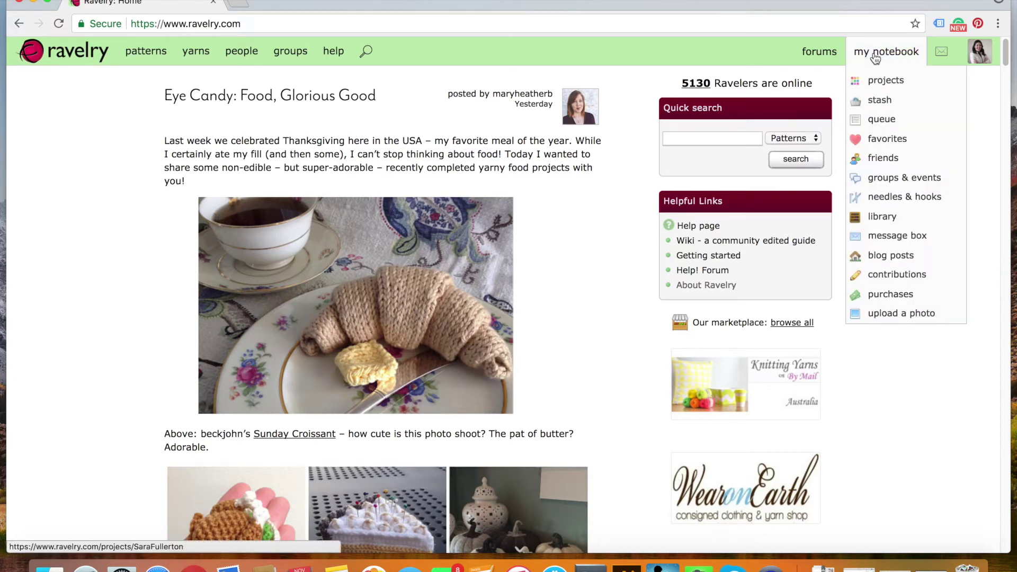